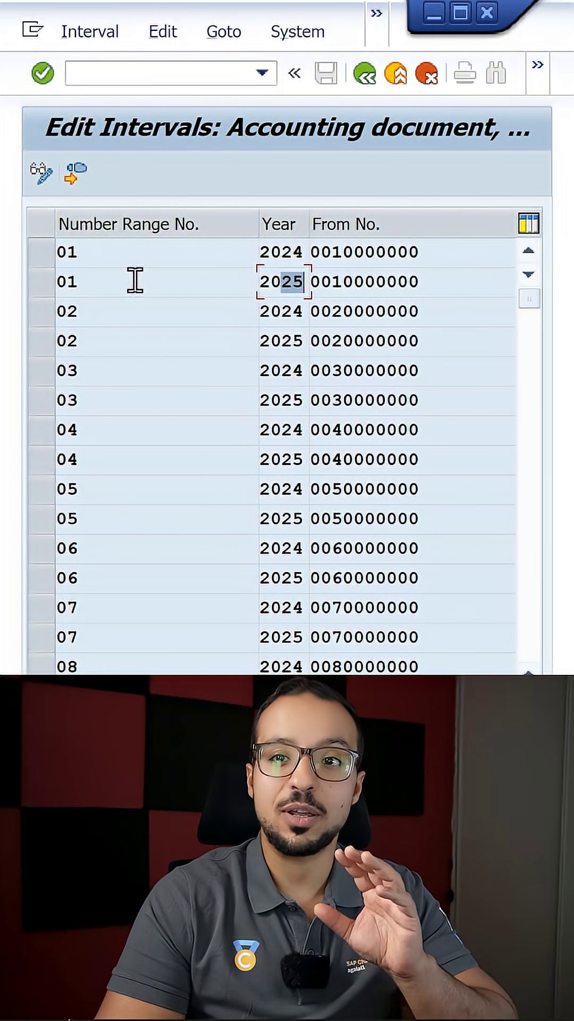
Step: Leave the interval list and start transaction OBH2 to copy number ranges
{"action": "left_click", "coordinate": [289, 254]}
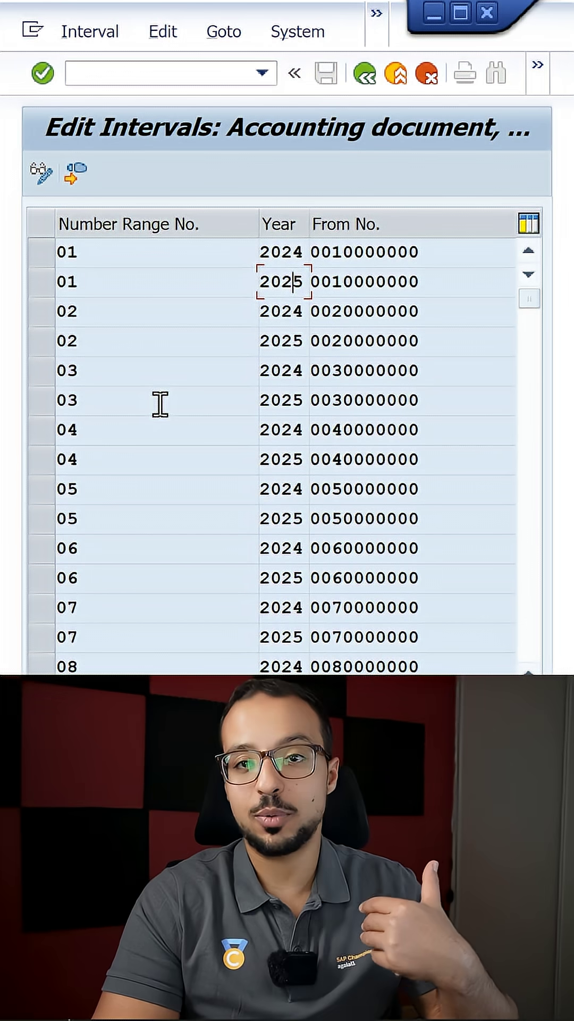
{"action": "left_click", "coordinate": [156, 74]}
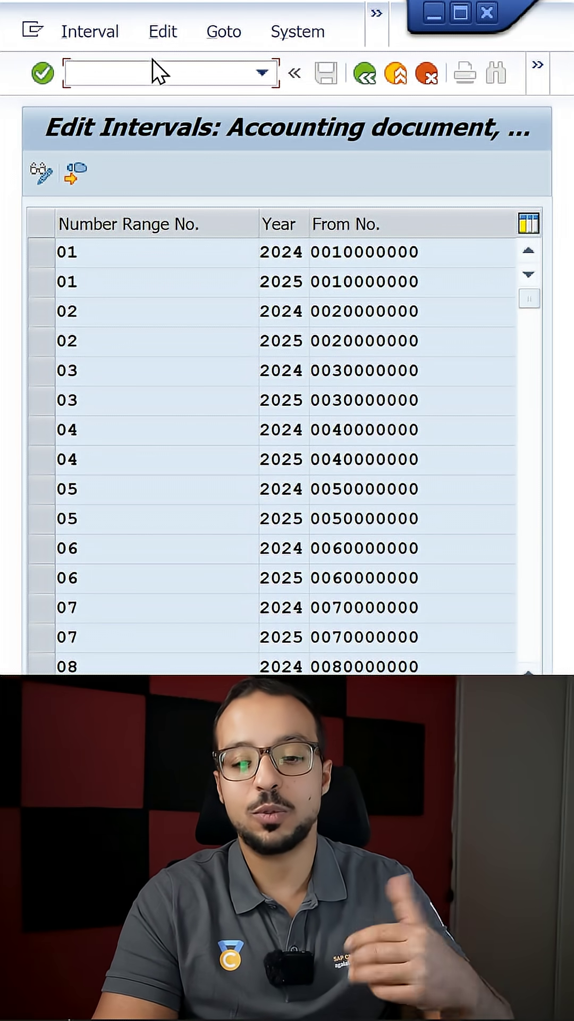
{"action": "type", "text": "/n"}
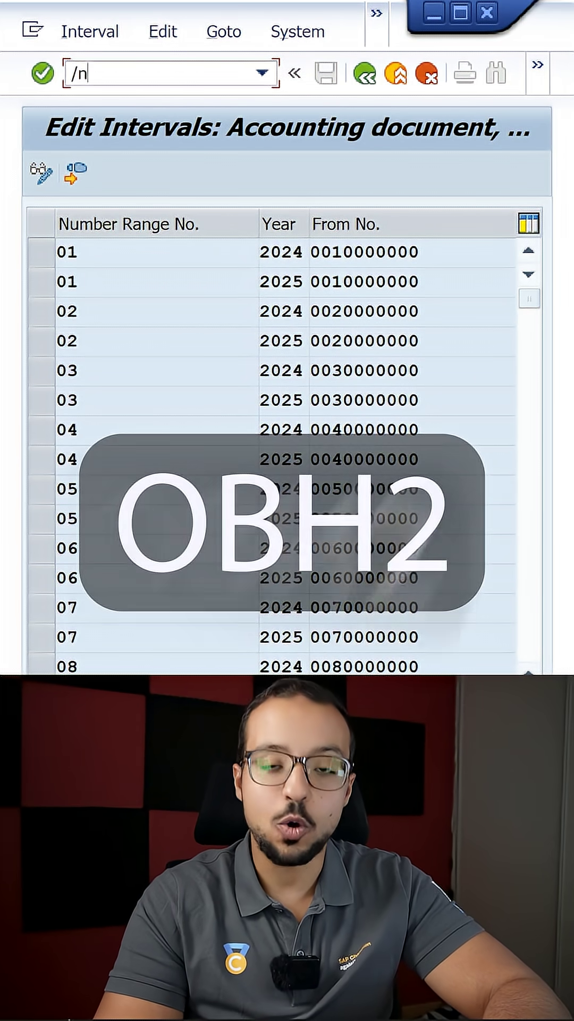
{"action": "type", "text": "OBH2"}
{"action": "key", "text": "Return"}
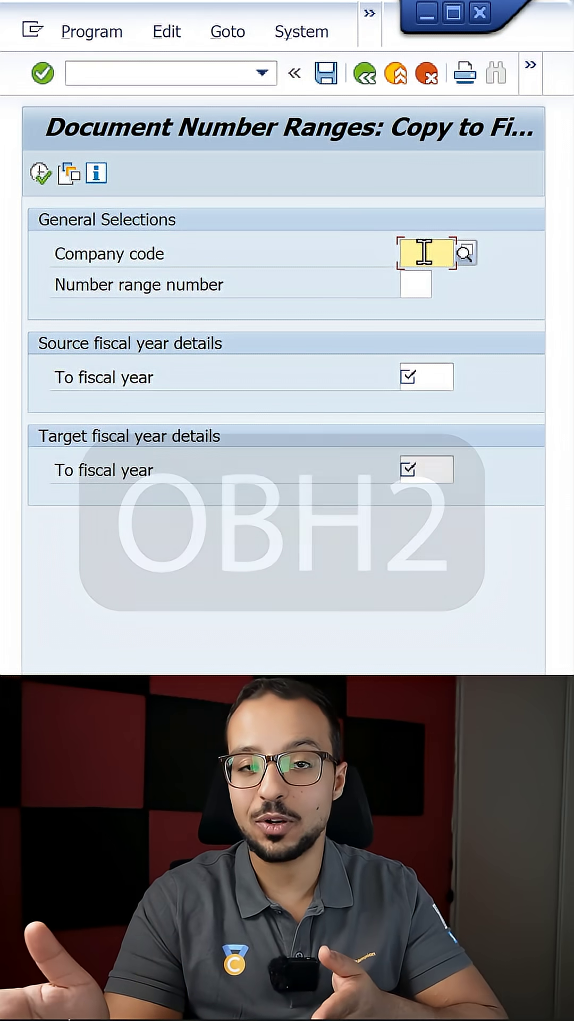
{"action": "type", "text": "0111"}
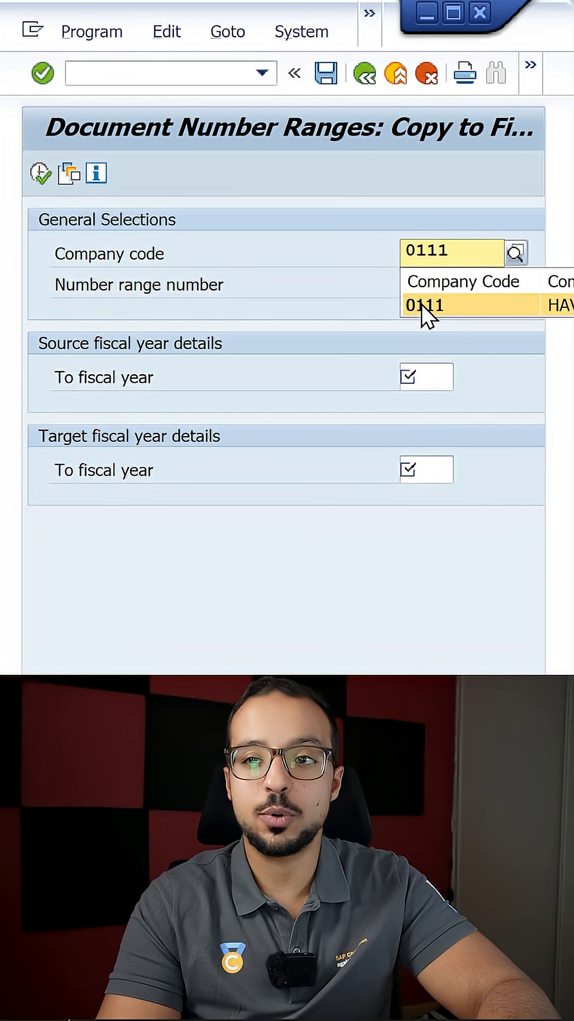
Step: Enter company code 0111, source fiscal year 2025 and target fiscal year 2026
{"action": "left_click", "coordinate": [422, 305]}
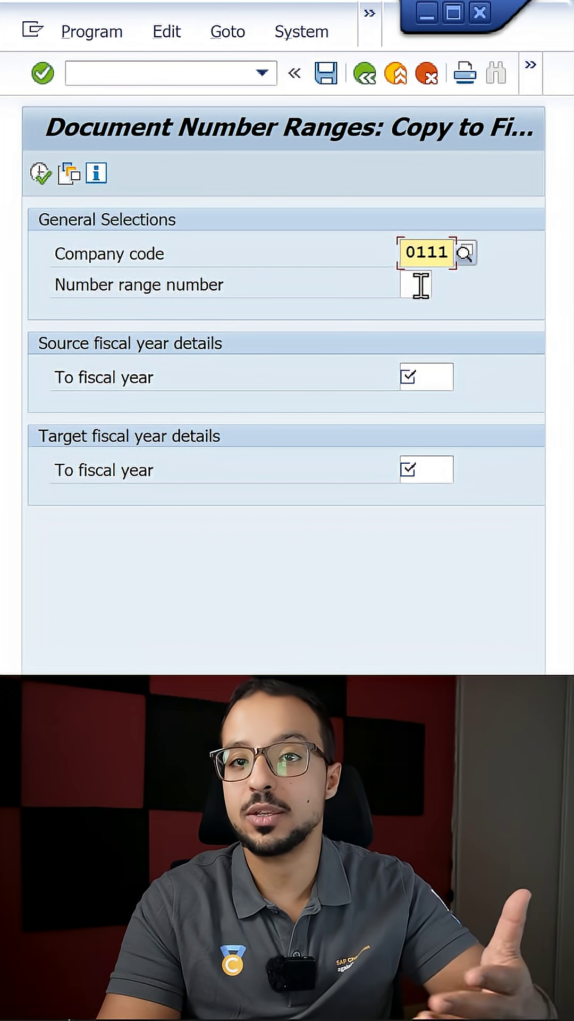
{"action": "left_click", "coordinate": [413, 376]}
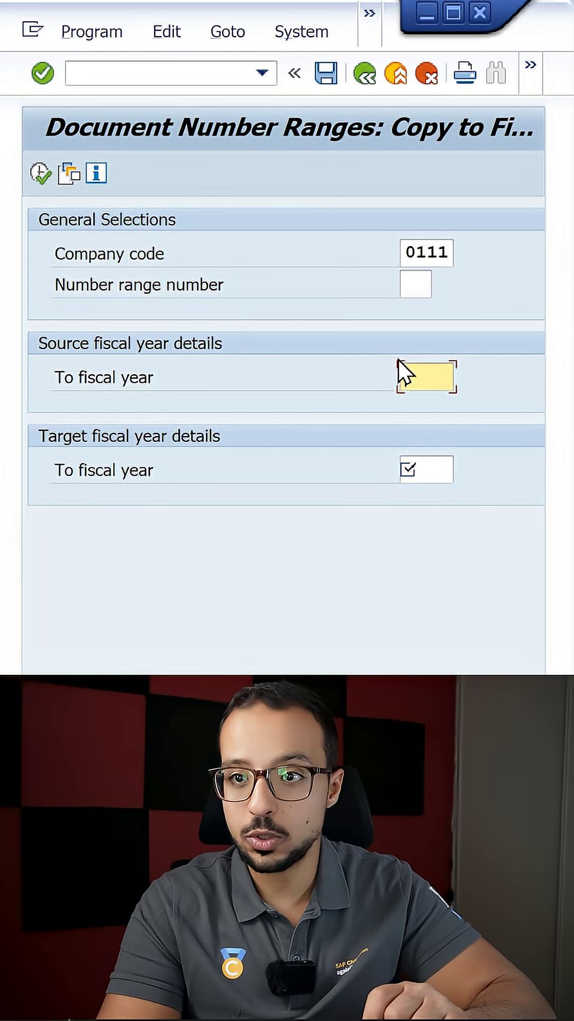
{"action": "type", "text": "202"}
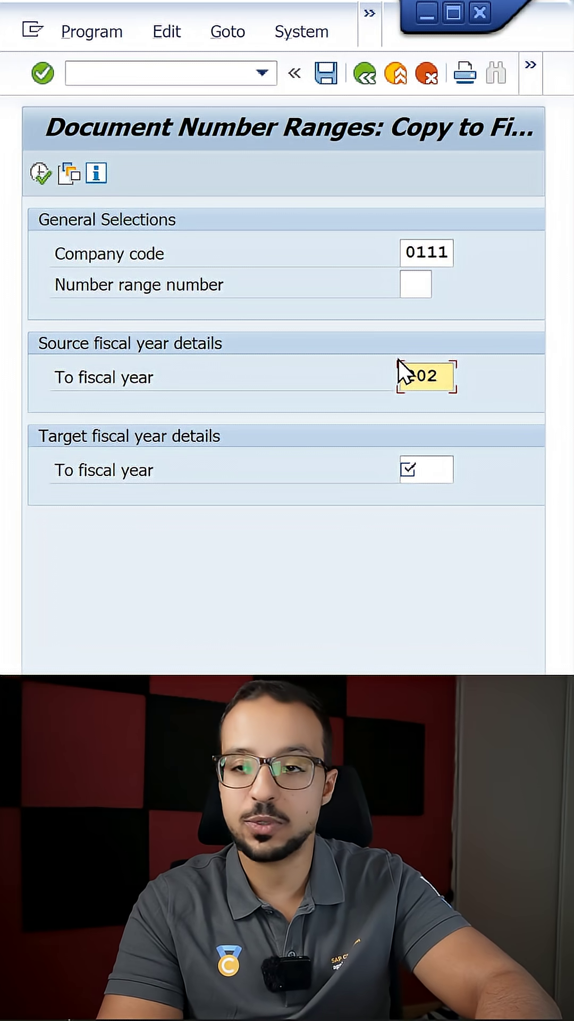
{"action": "type", "text": "5"}
{"action": "left_click", "coordinate": [433, 472]}
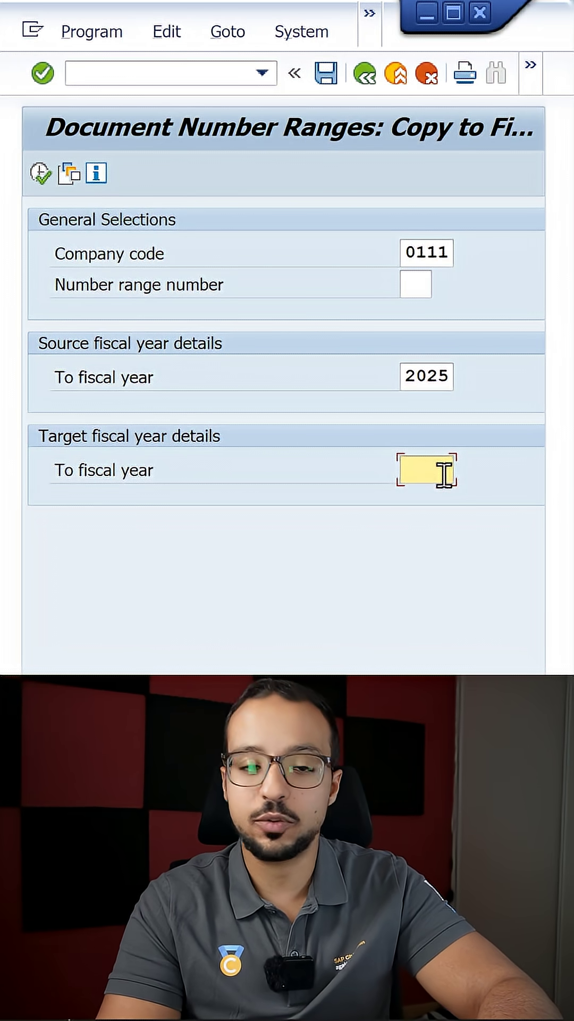
{"action": "type", "text": "2026"}
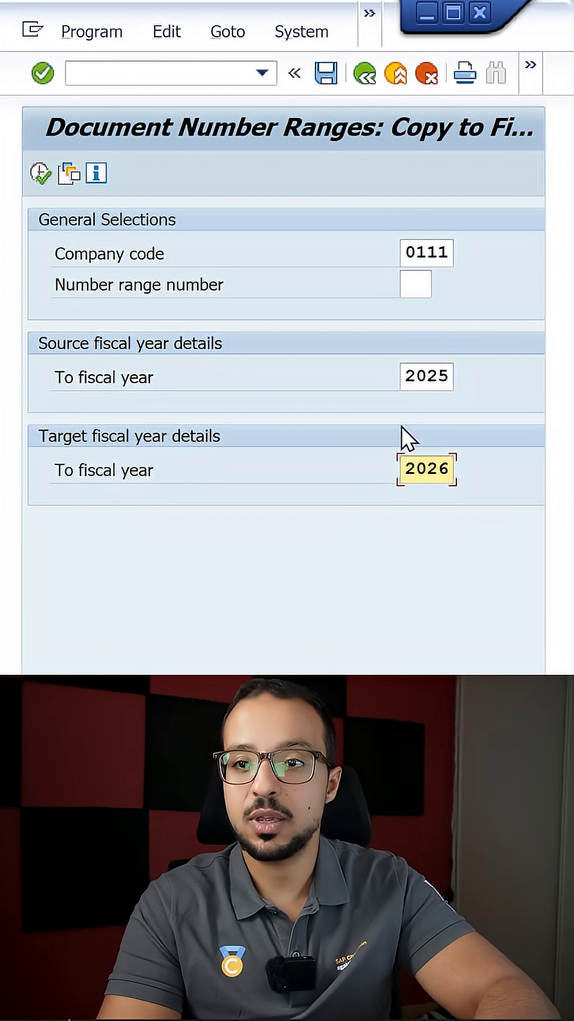
Step: Execute the copy and confirm the change, adding the 0111 intervals for 2026
{"action": "left_click", "coordinate": [43, 173]}
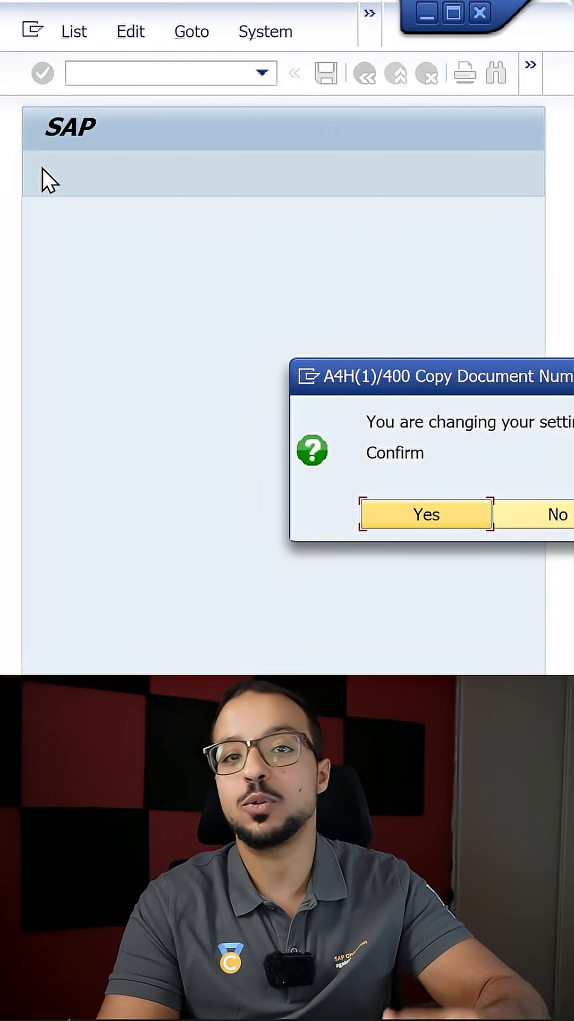
{"action": "left_click", "coordinate": [401, 506]}
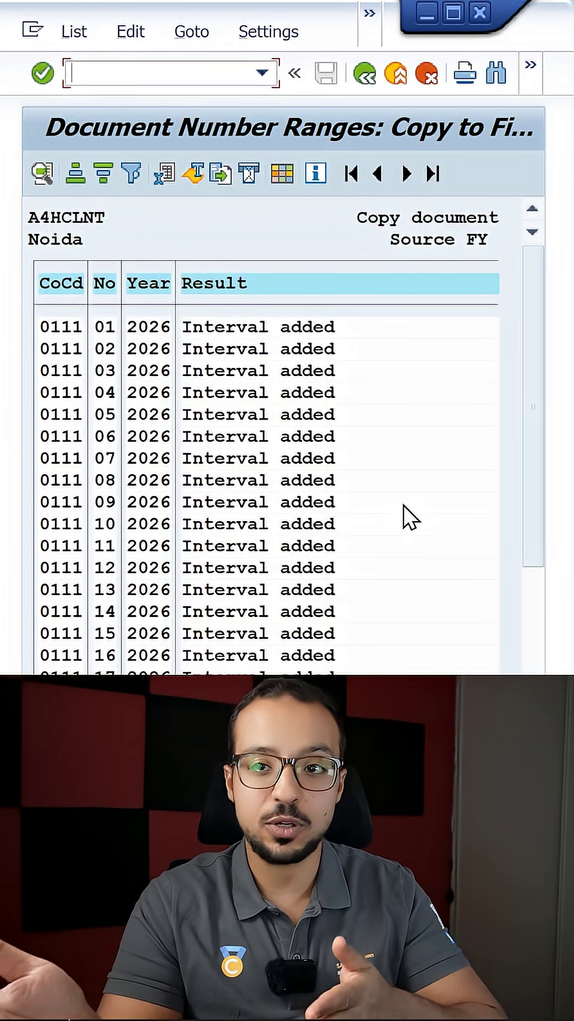